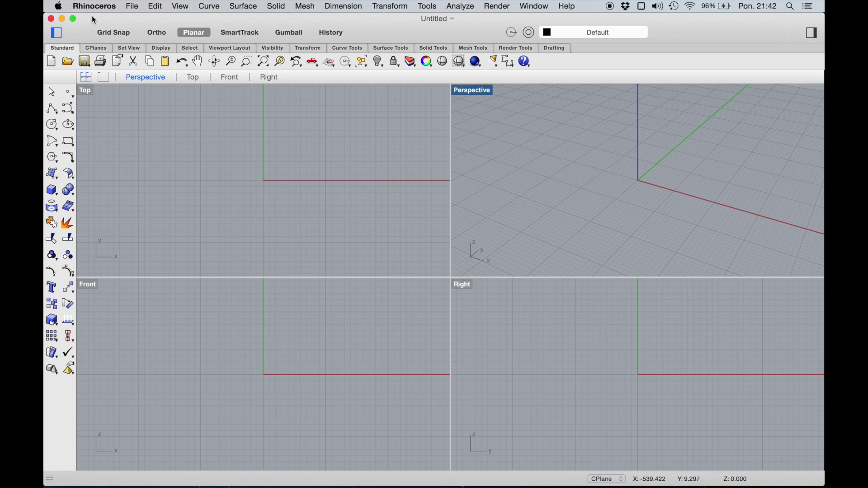
Step: Quit and relaunch Rhinoceros, start a new empty model, and show the object snap options
left_click(103, 6)
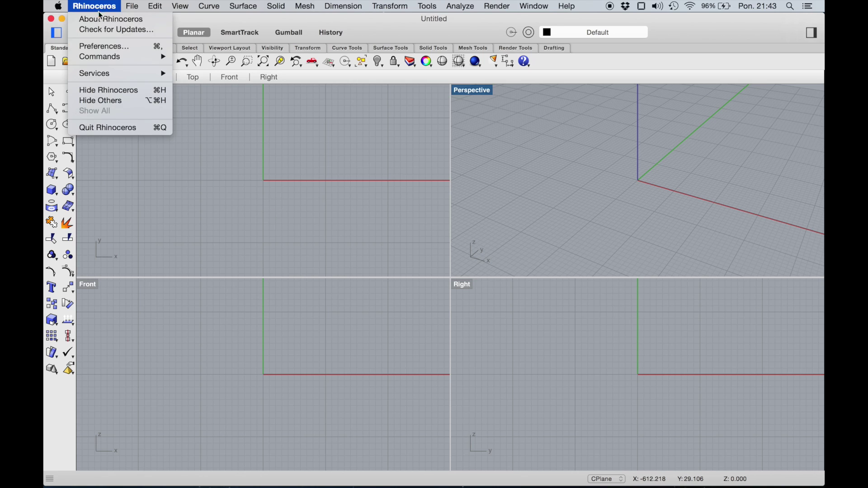
left_click(128, 131)
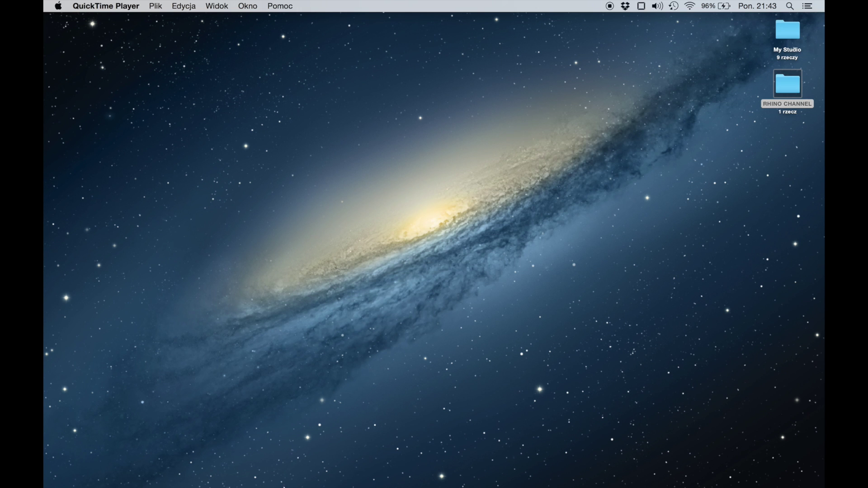
mouse_move(297, 466)
left_click(331, 480)
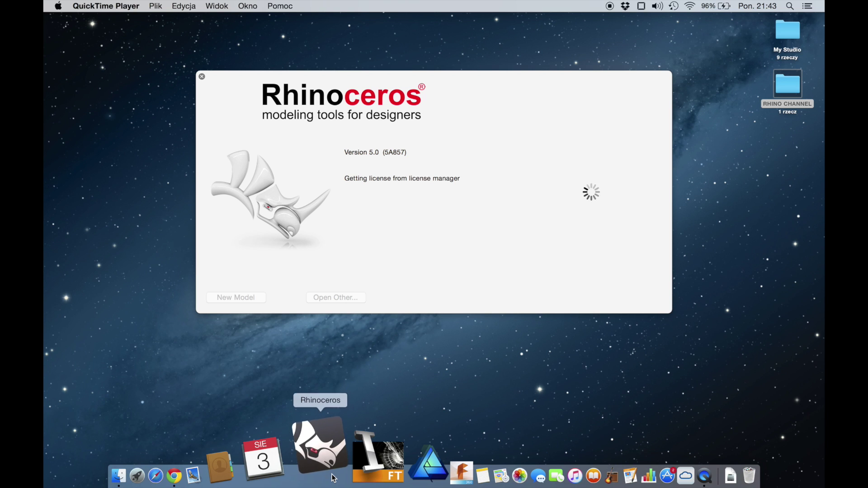
left_click(250, 299)
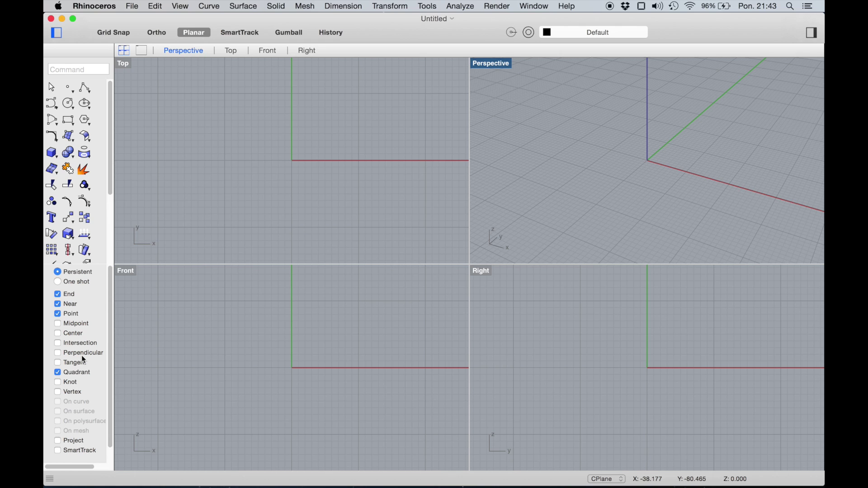
left_click(511, 33)
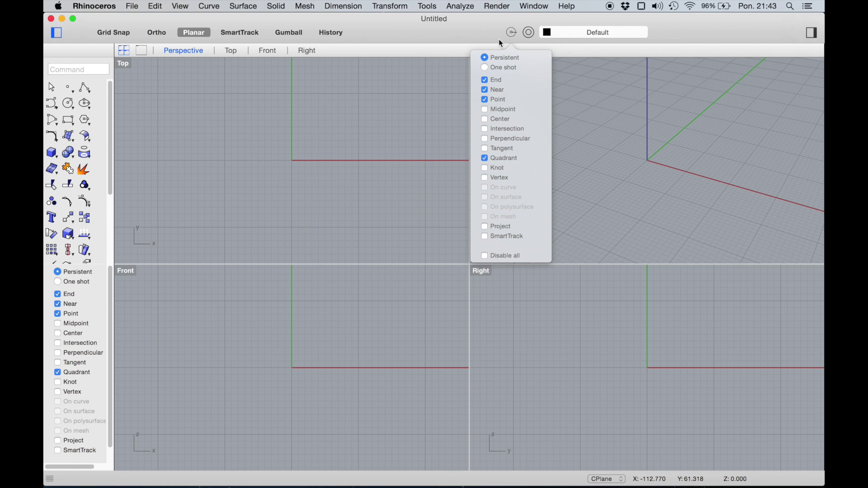
Step: Close the object snap popup and open the Rhinoceros application menu
left_click(466, 35)
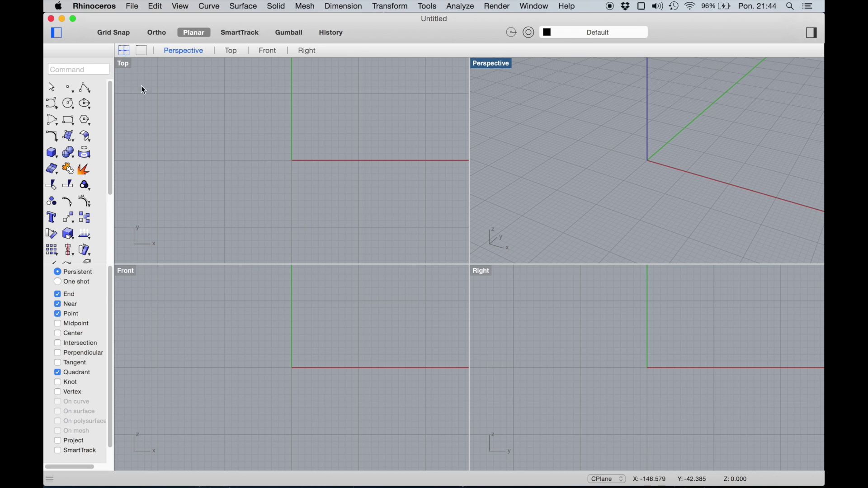
left_click(96, 7)
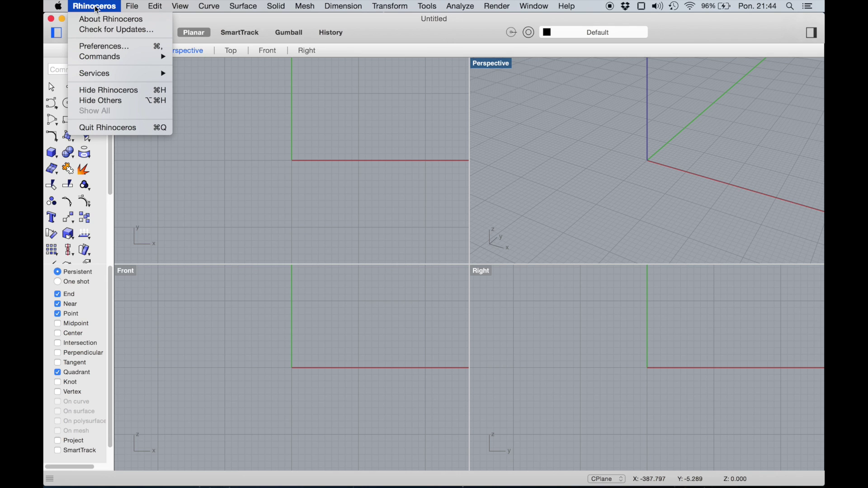
Step: Set the Preferences theme to Rhino for Windows and close the preferences window
left_click(104, 47)
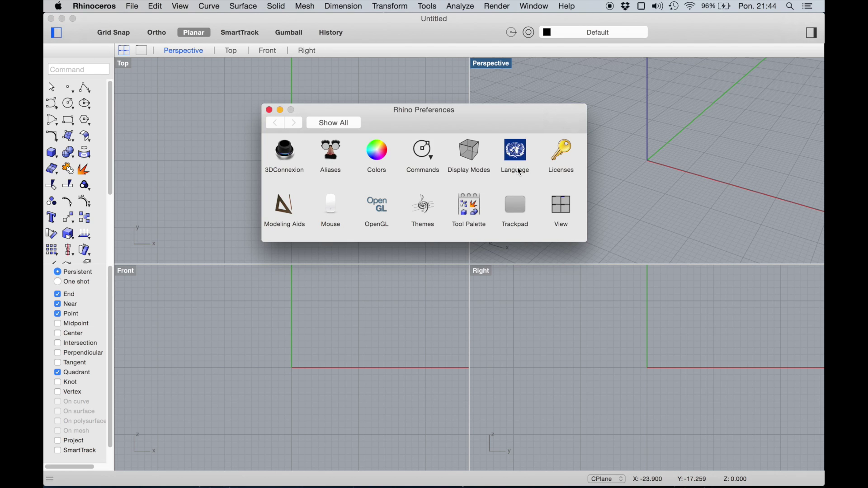
left_click(425, 211)
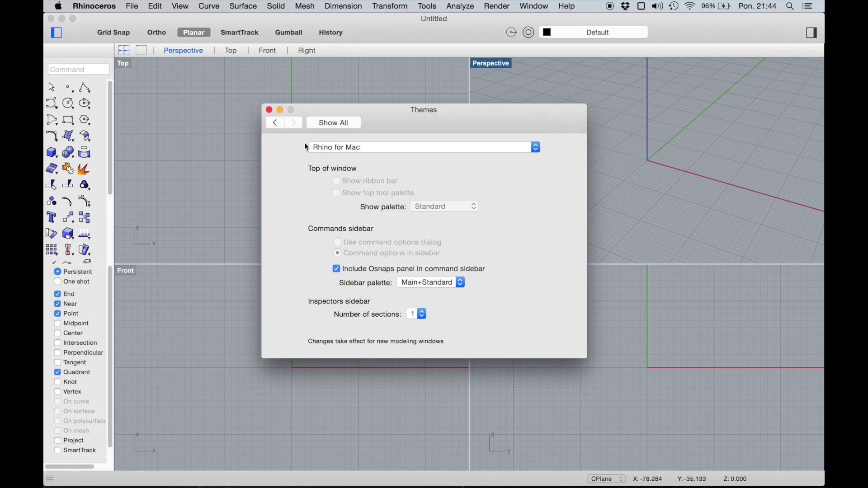
left_click(372, 148)
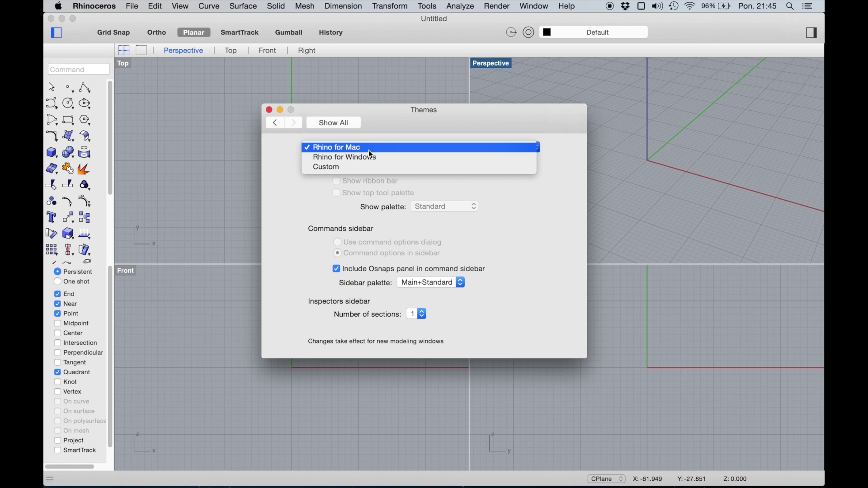
left_click(365, 158)
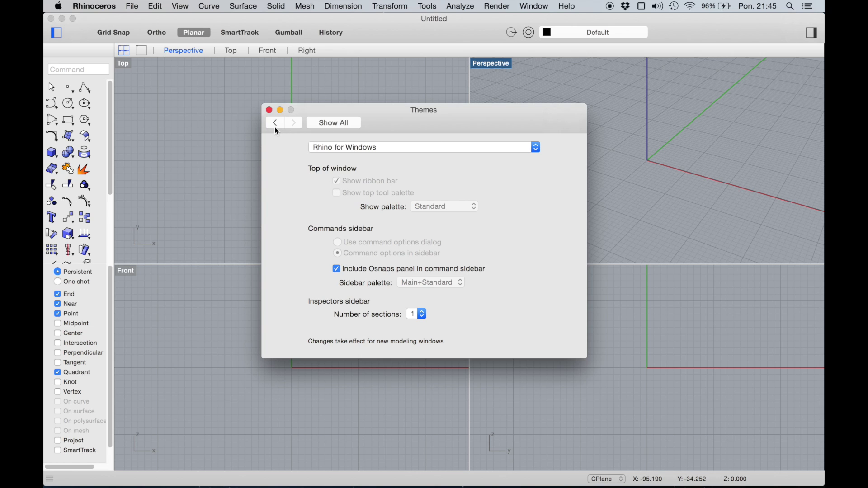
left_click(269, 110)
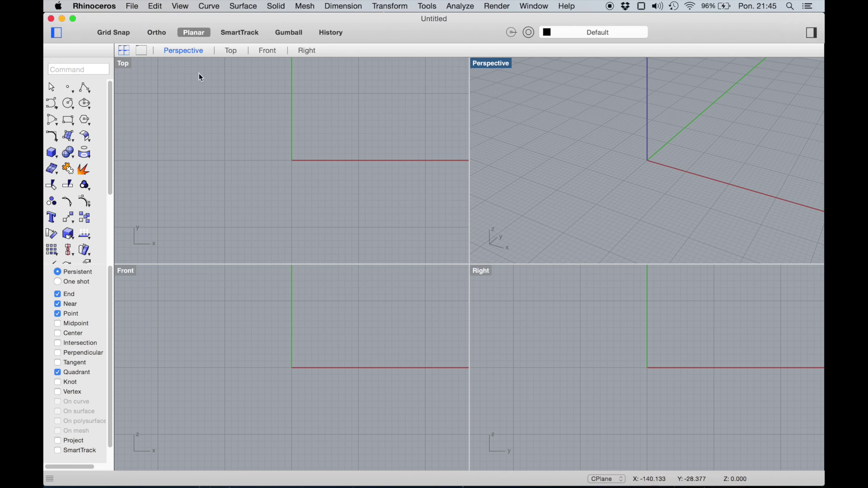
Step: Quit and relaunch Rhinoceros, open a new model, and try the Transform and Standard ribbon tabs
left_click(97, 9)
left_click(113, 127)
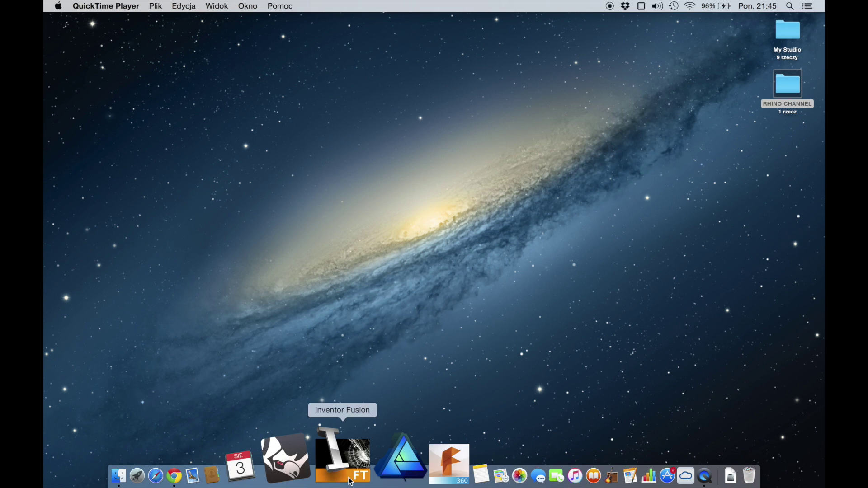
left_click(329, 473)
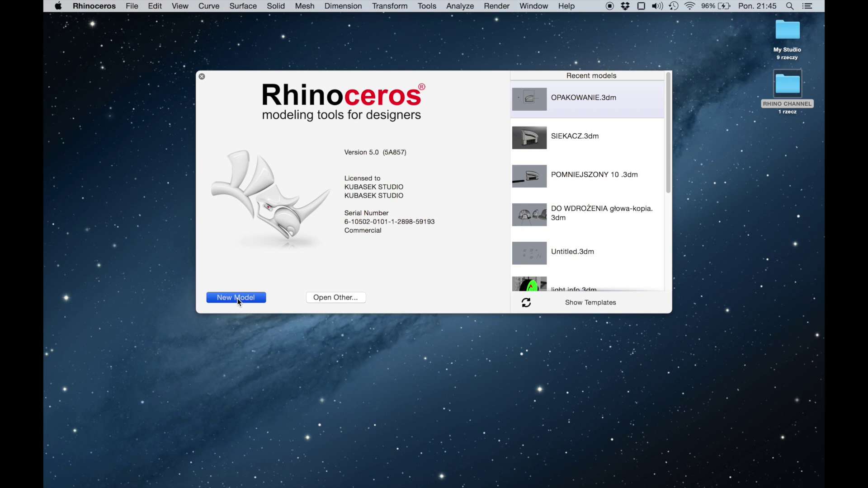
left_click(237, 298)
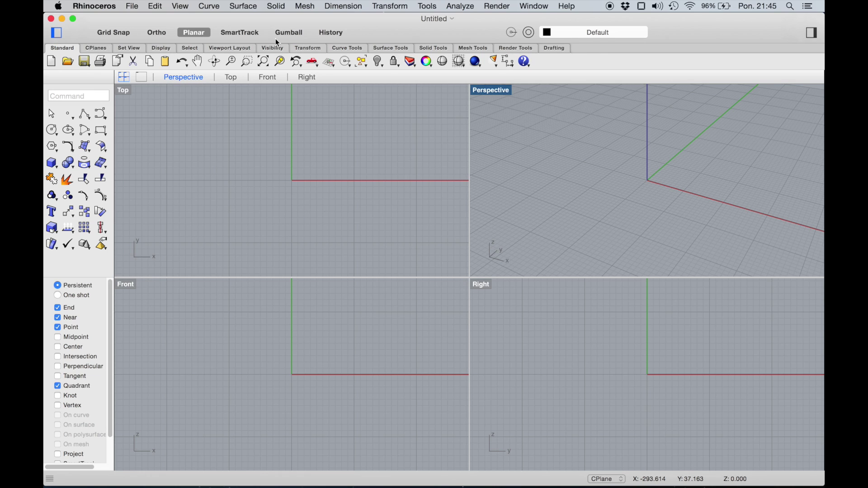
left_click(308, 49)
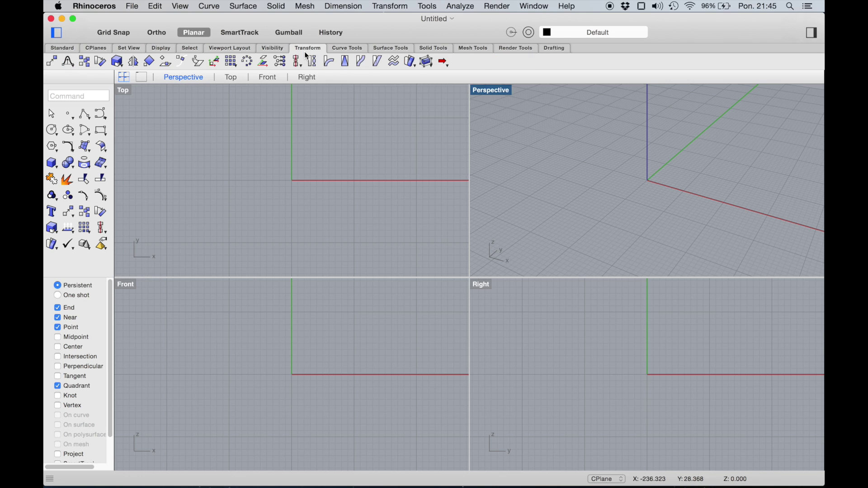
left_click(54, 48)
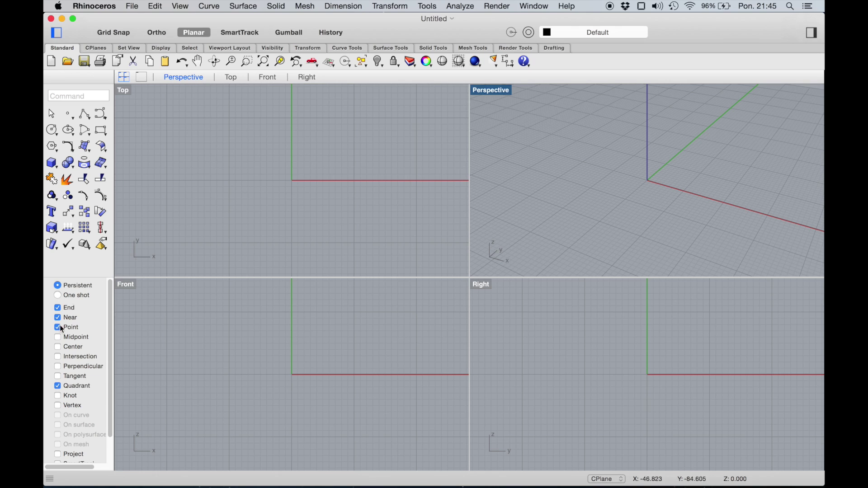
Step: Choose the Custom theme, exclude the Osnaps panel, and enable the command options dialog
left_click(93, 6)
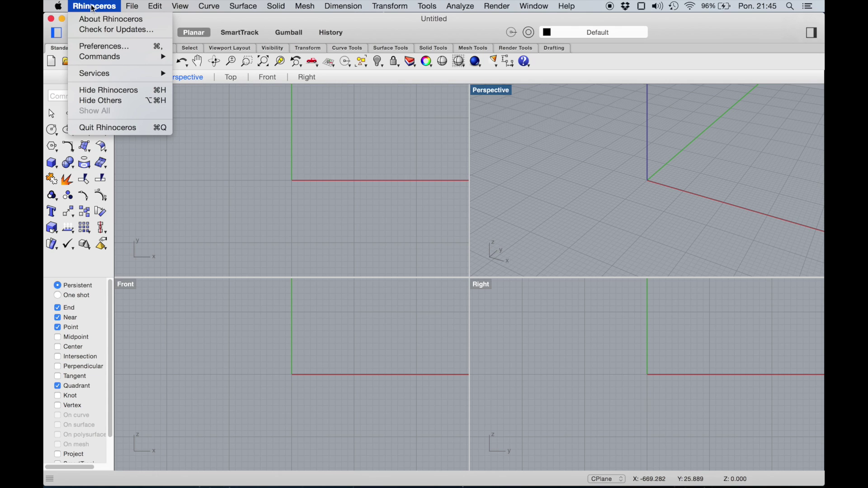
mouse_move(102, 58)
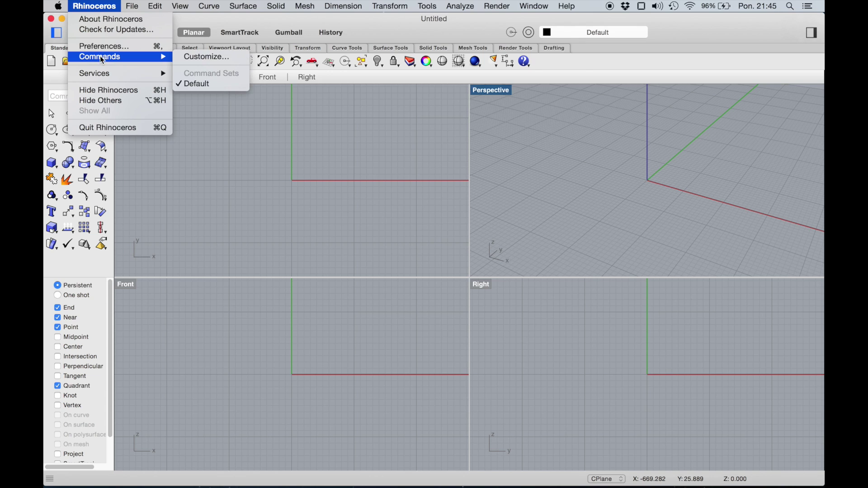
left_click(105, 47)
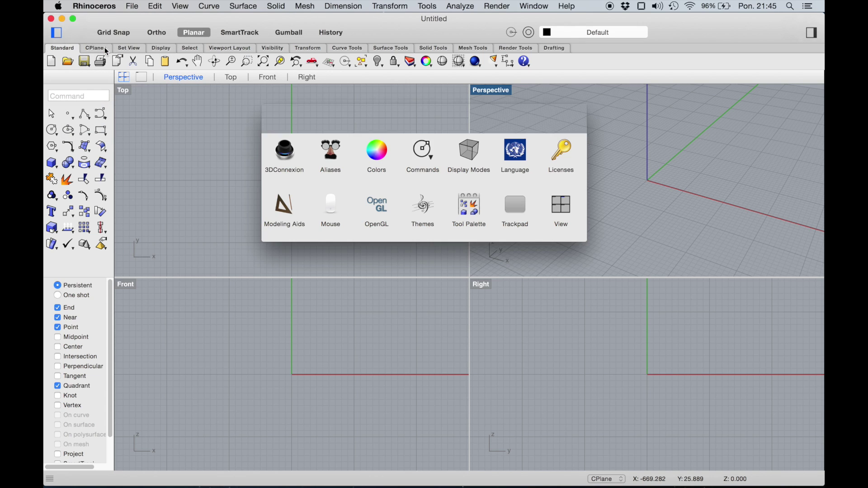
left_click(424, 208)
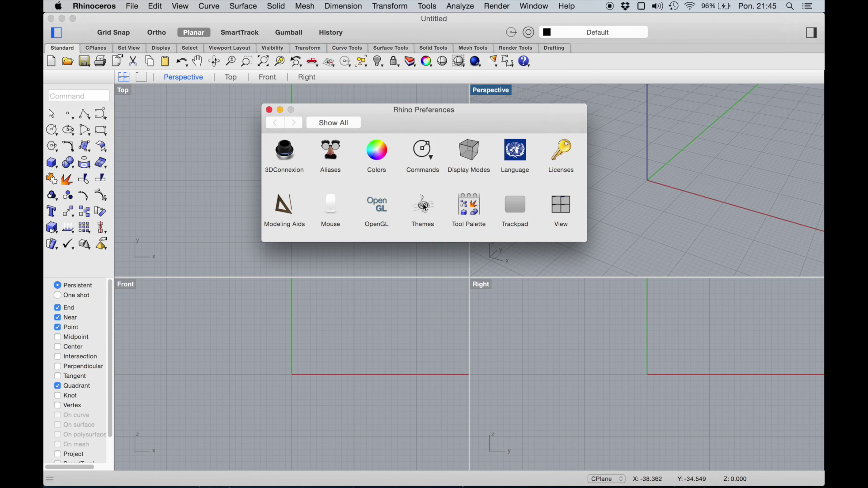
left_click(408, 151)
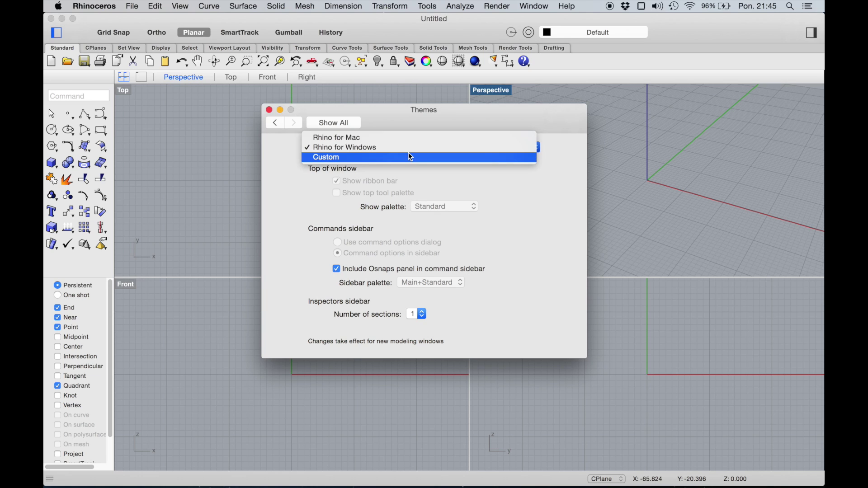
left_click(333, 158)
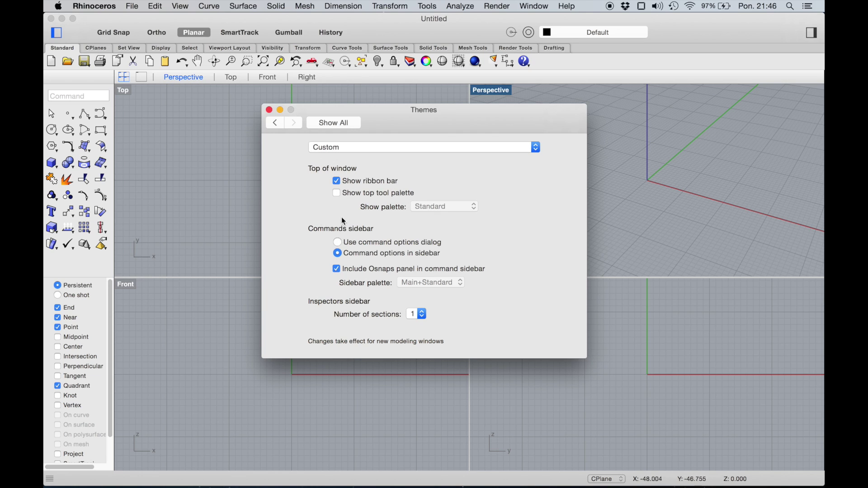
left_click(337, 268)
left_click(338, 243)
left_click(269, 110)
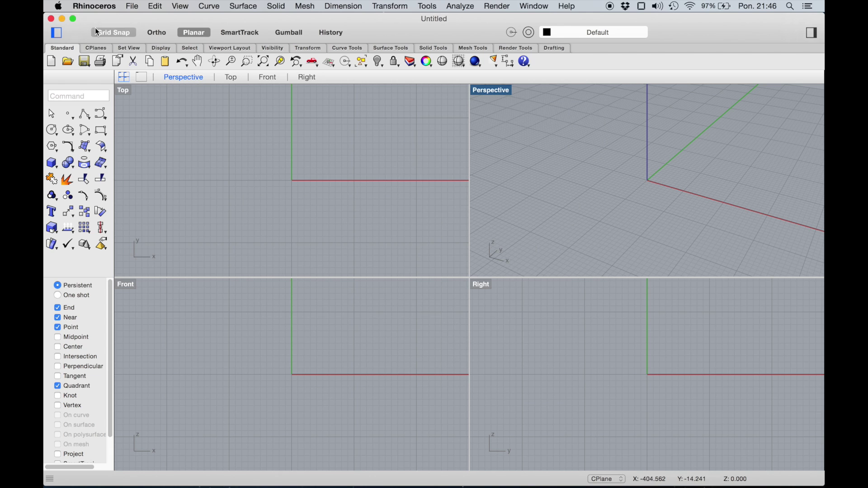
Step: Quit Rhinoceros and relaunch it from the Dock
left_click(94, 6)
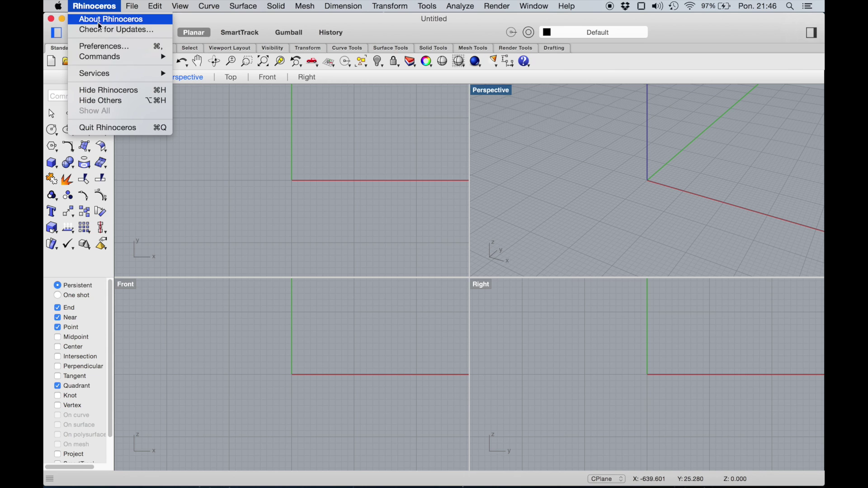
left_click(125, 129)
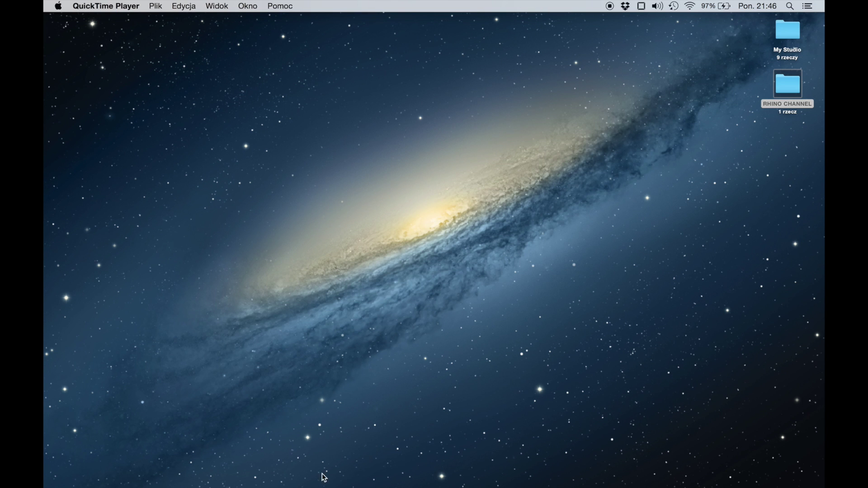
left_click(334, 483)
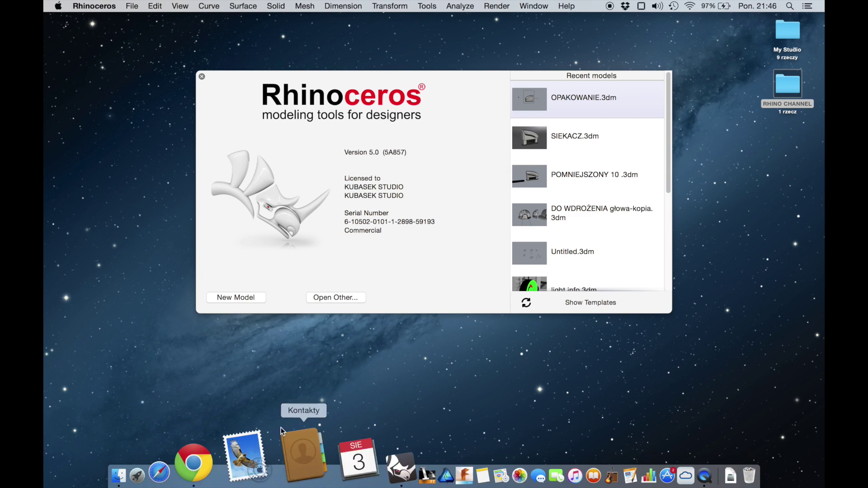
Step: Open a new untitled model and drag the tool palette's edge in to two columns
left_click(253, 302)
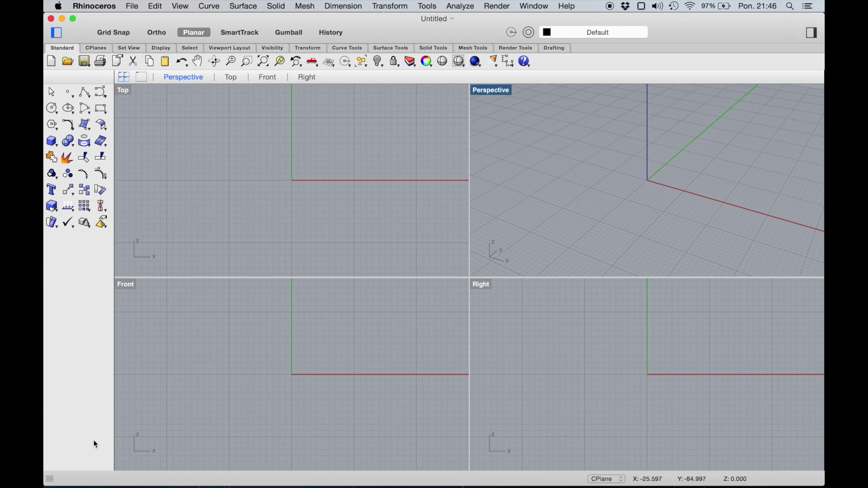
left_click(115, 209)
left_click_drag(115, 209, 77, 208)
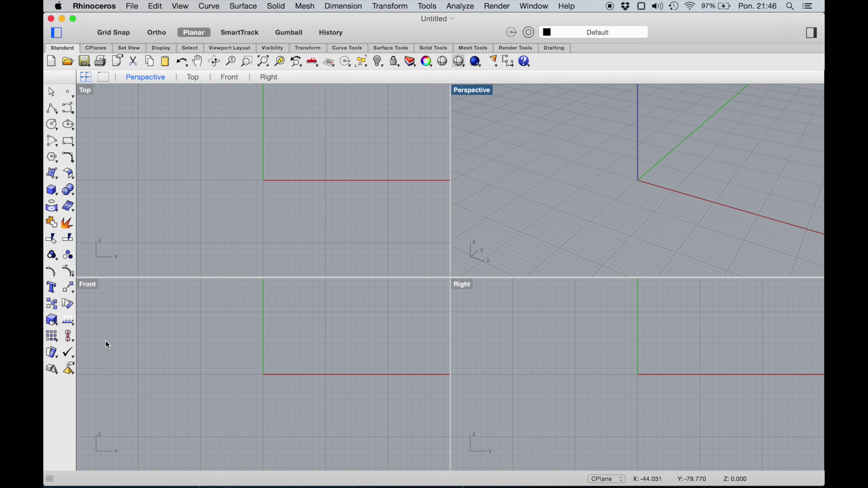
left_click(58, 116)
Step: Repeatedly open and close the Line tool flyout to gauge its opening delay
left_click(58, 117)
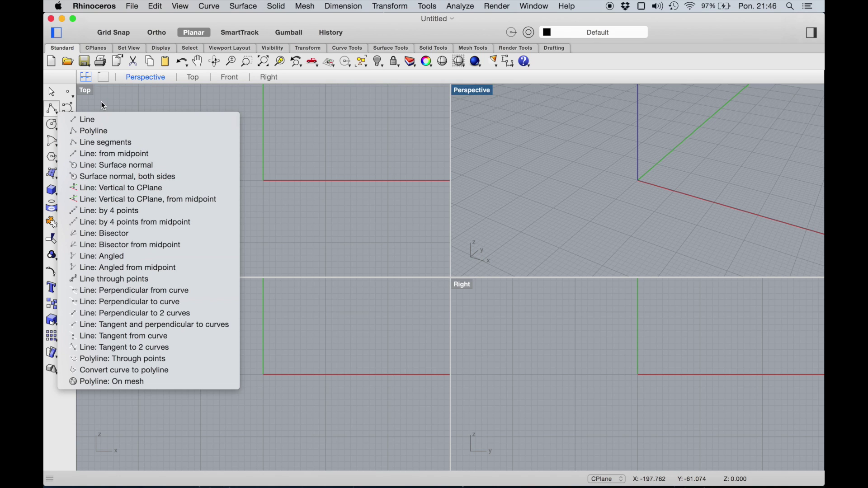
left_click(178, 101)
left_click(57, 116)
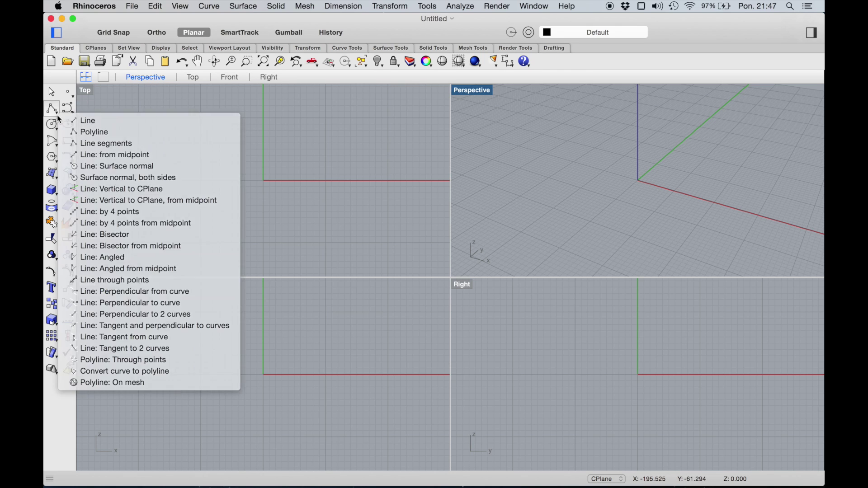
left_click(56, 116)
left_click(55, 115)
left_click(55, 115)
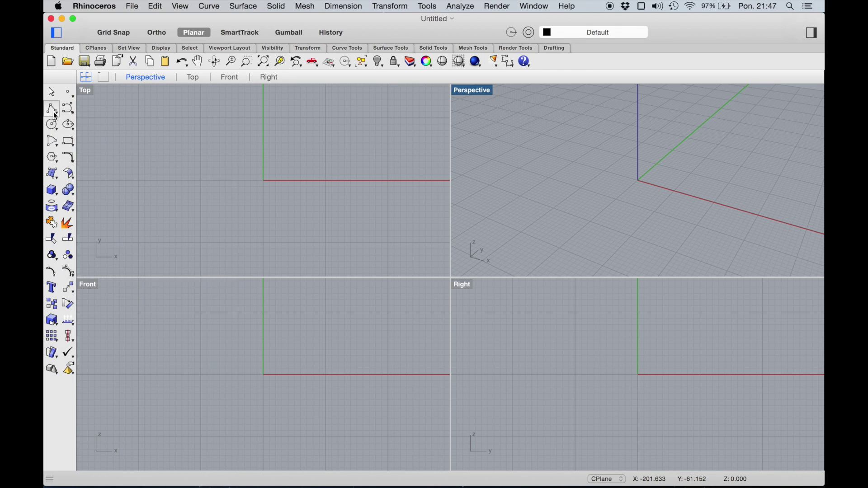
left_click(54, 114)
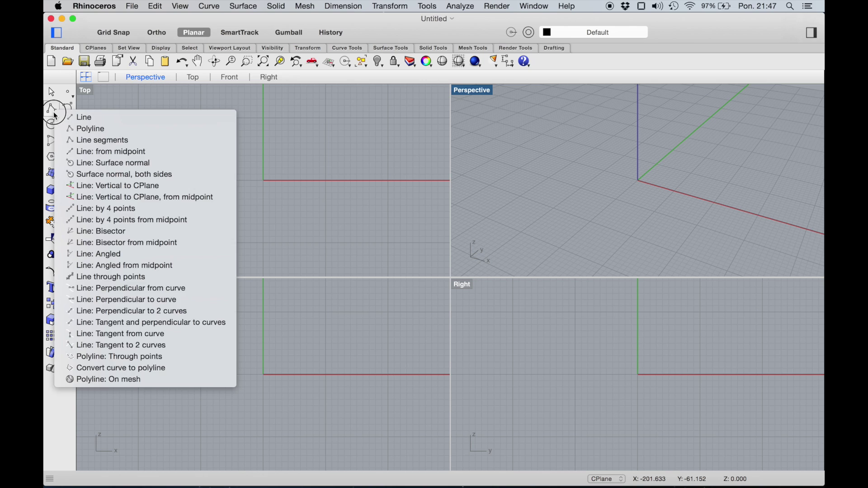
left_click(54, 115)
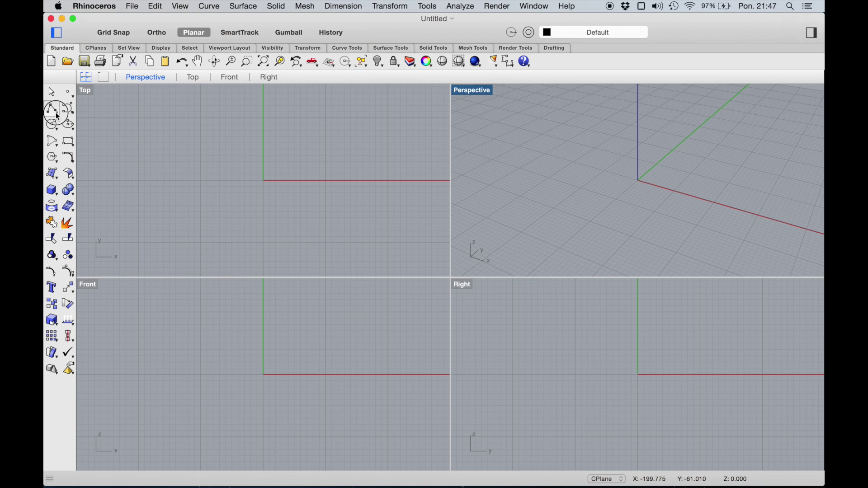
left_click(56, 113)
left_click(56, 112)
left_click(56, 113)
left_click(56, 113)
left_click(55, 113)
left_click(56, 114)
Step: Recheck the Line flyout delay, then bring up the Rhinoceros application menu
left_click(56, 112)
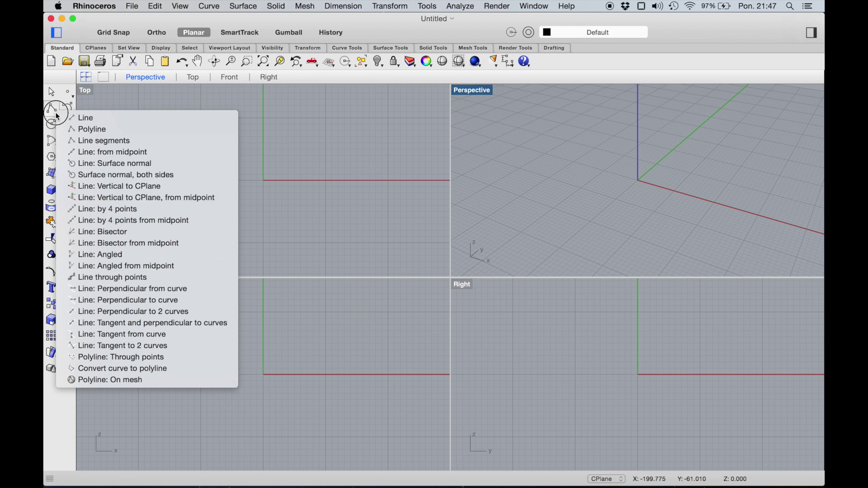
left_click(56, 114)
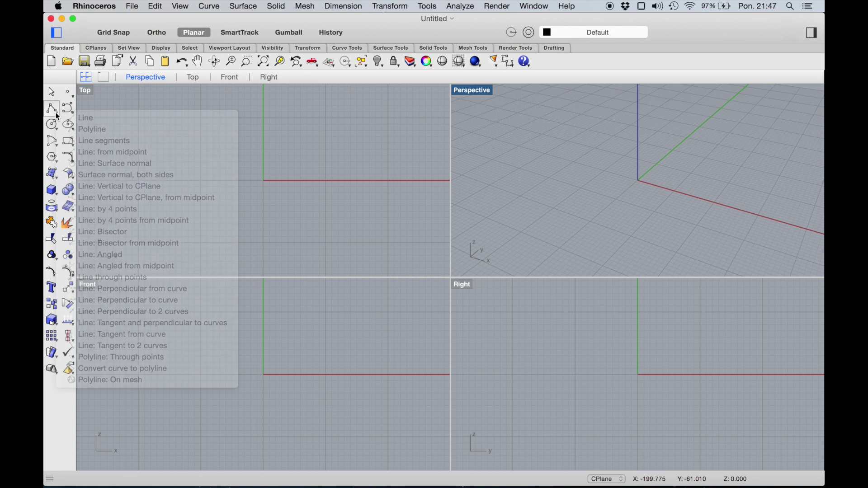
left_click(56, 114)
left_click(56, 114)
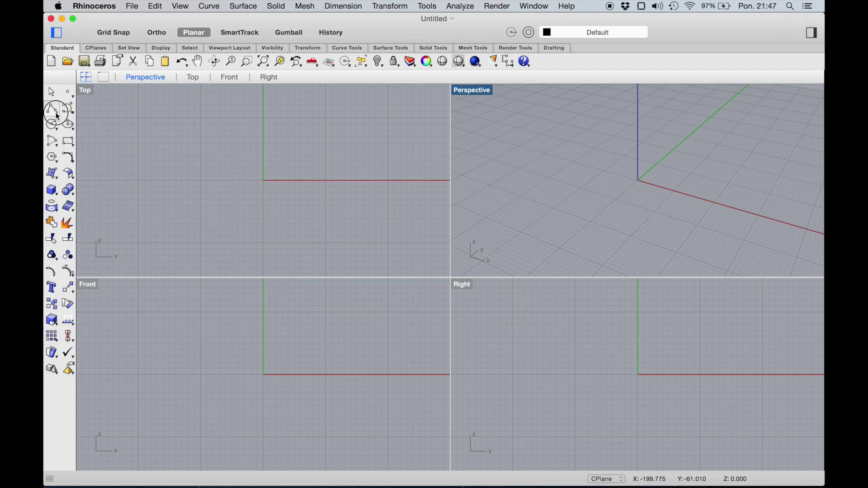
left_click(55, 112)
left_click(56, 112)
left_click(55, 112)
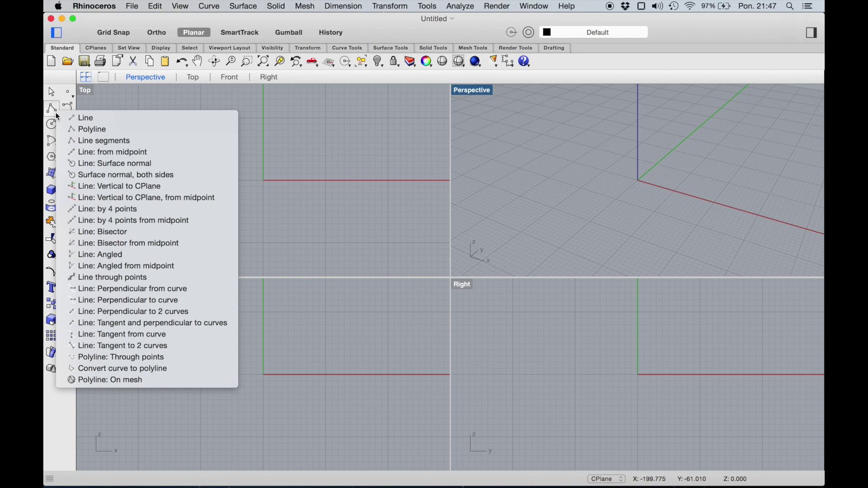
left_click(114, 102)
left_click(95, 6)
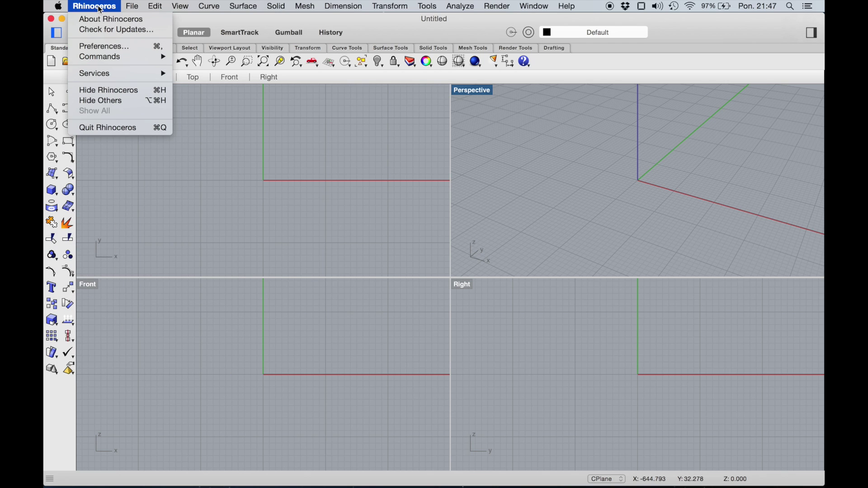
Step: Set the Tool Palette 'Display additional commands after' delay to 80 milliseconds
left_click(99, 47)
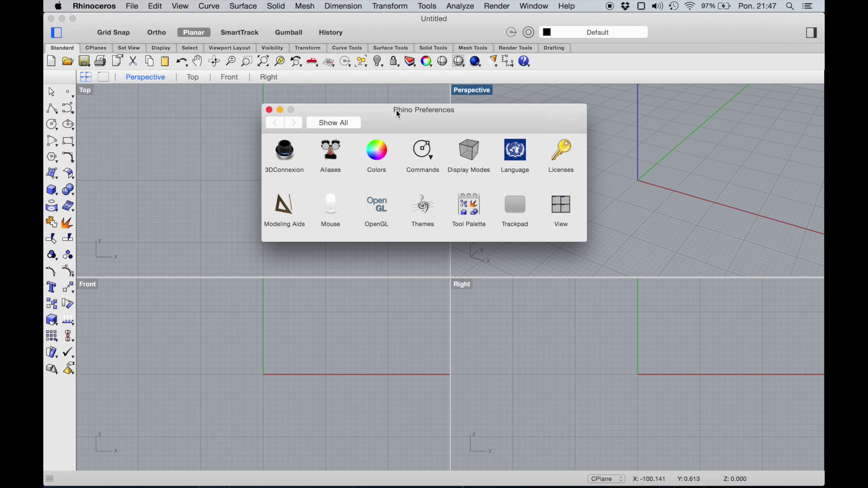
left_click(472, 209)
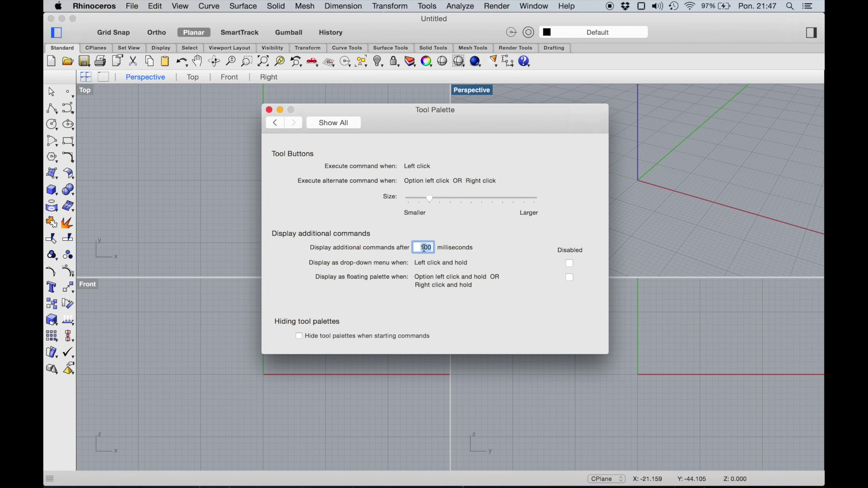
type("200")
key("BackSpace")
key("BackSpace")
type("80")
key("Return")
left_click(269, 110)
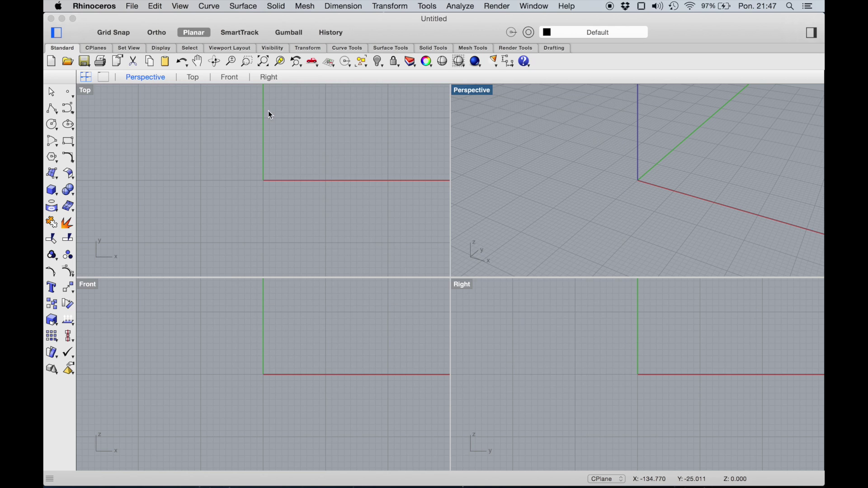
left_click(52, 109)
left_click(117, 98)
left_click(59, 110)
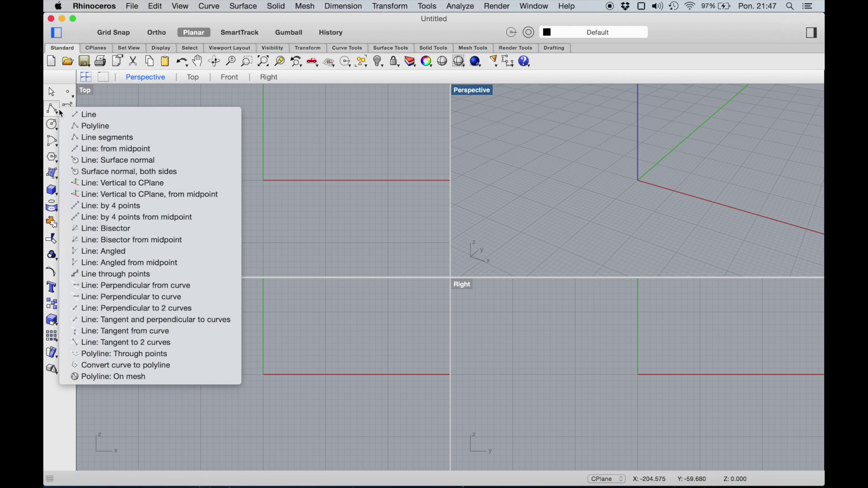
left_click(107, 97)
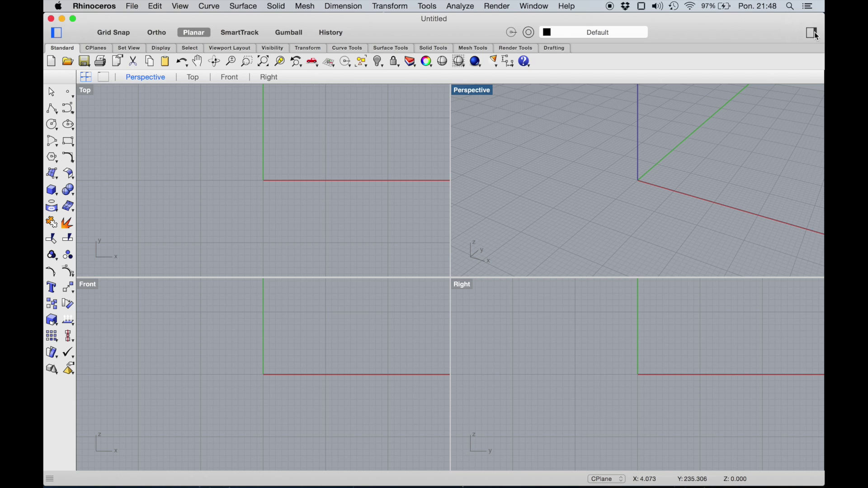
left_click(57, 33)
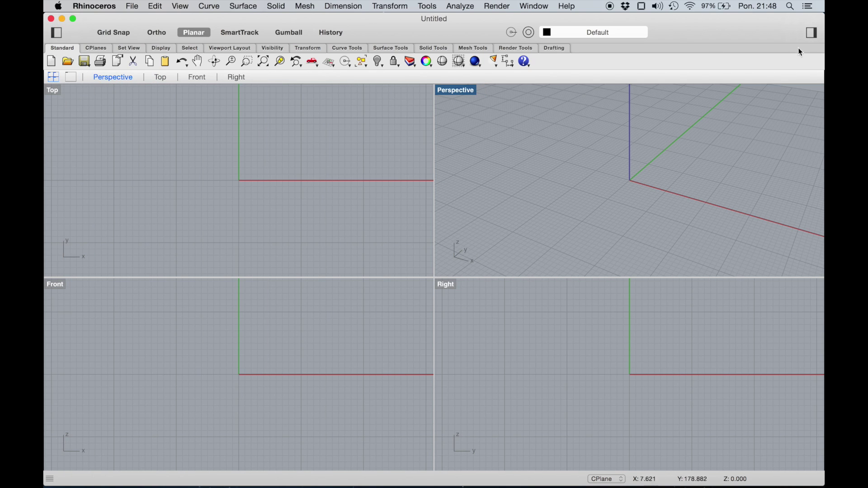
left_click(812, 36)
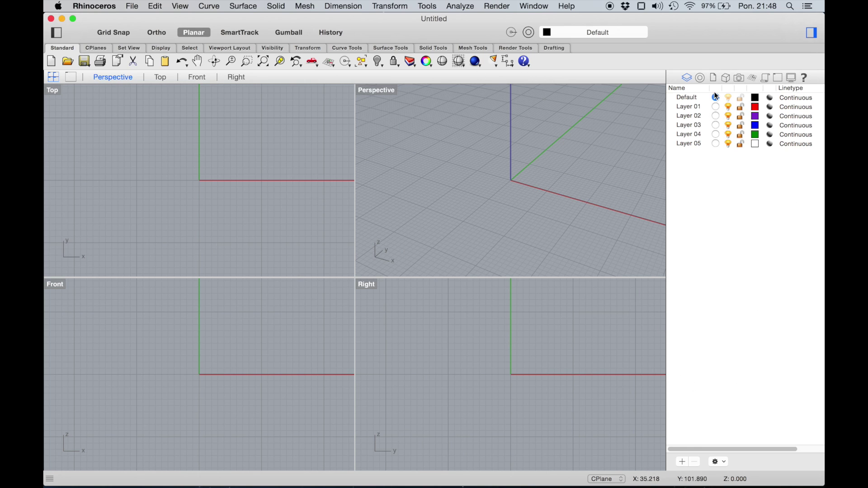
left_click(56, 33)
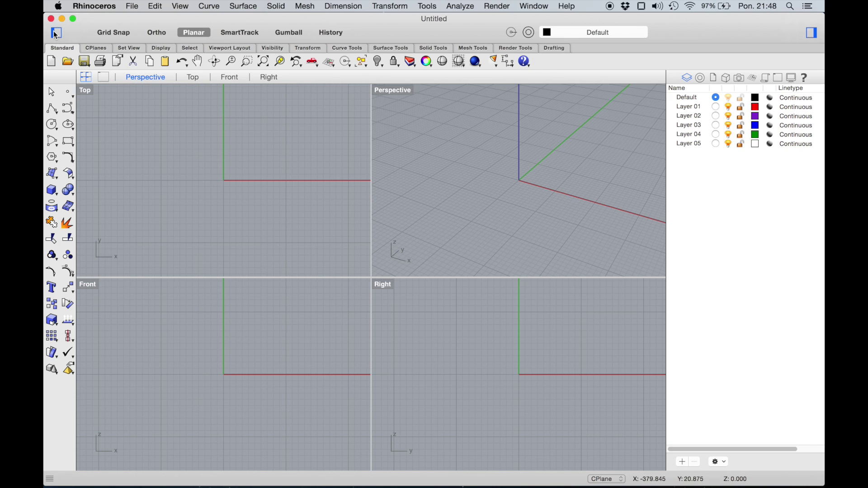
left_click(812, 32)
left_click(133, 33)
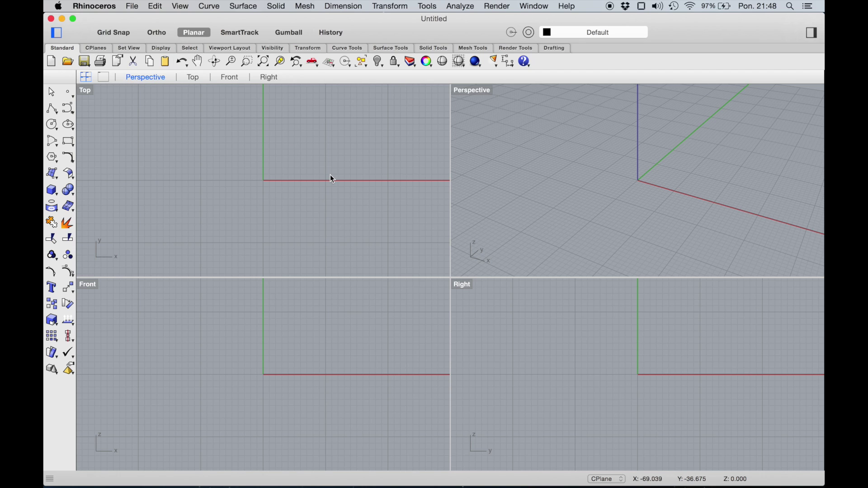
Step: Check the osnap and quick layer popovers, then switch on the Gumball in the status bar
left_click(513, 34)
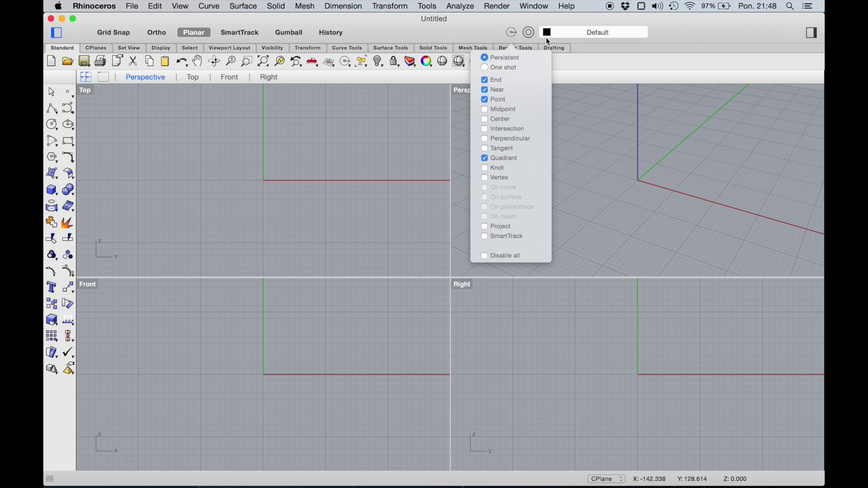
left_click(561, 33)
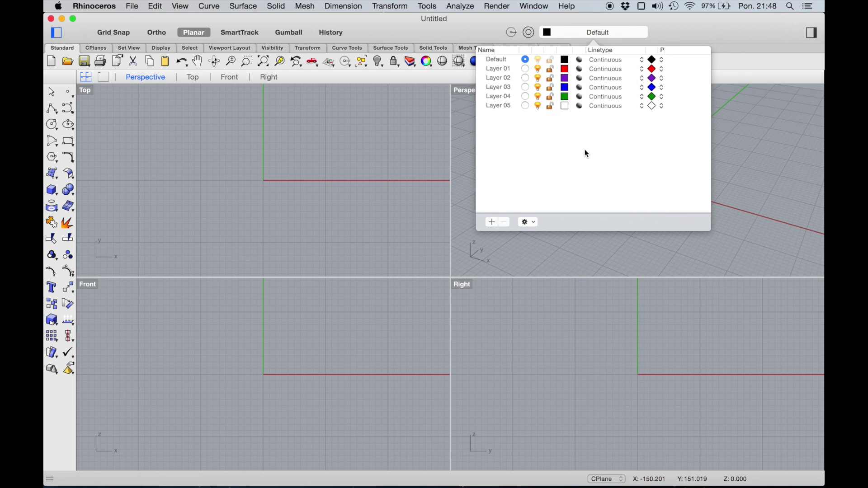
left_click(729, 30)
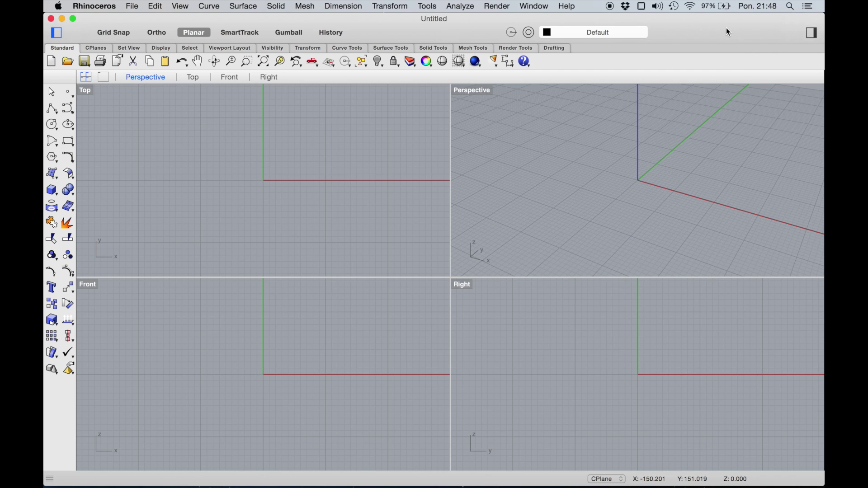
left_click(274, 36)
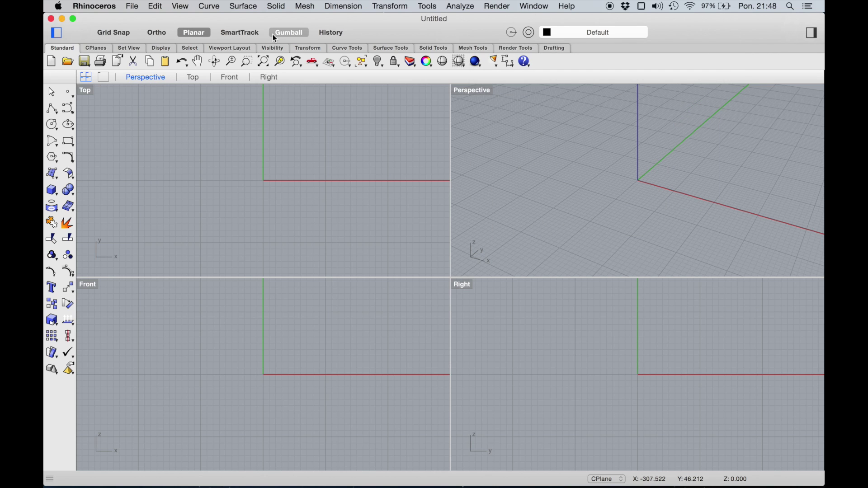